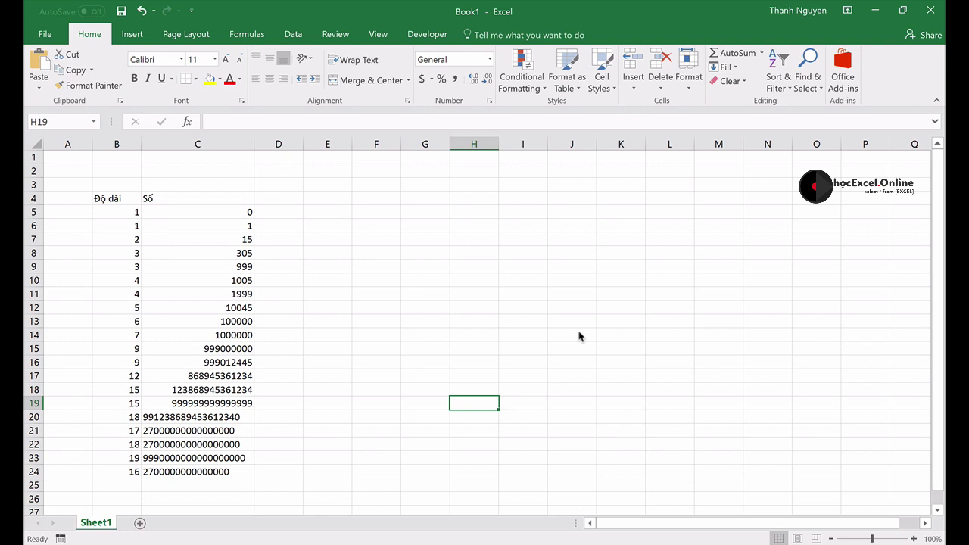
# Select cell C5, which holds 0, and show the Developer tab.
pyautogui.click(196, 212)
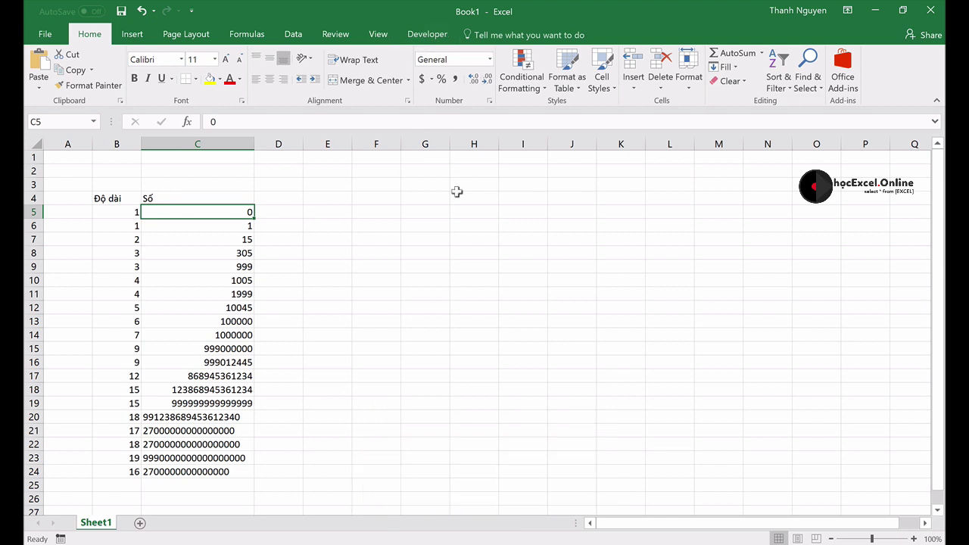
pyautogui.click(428, 35)
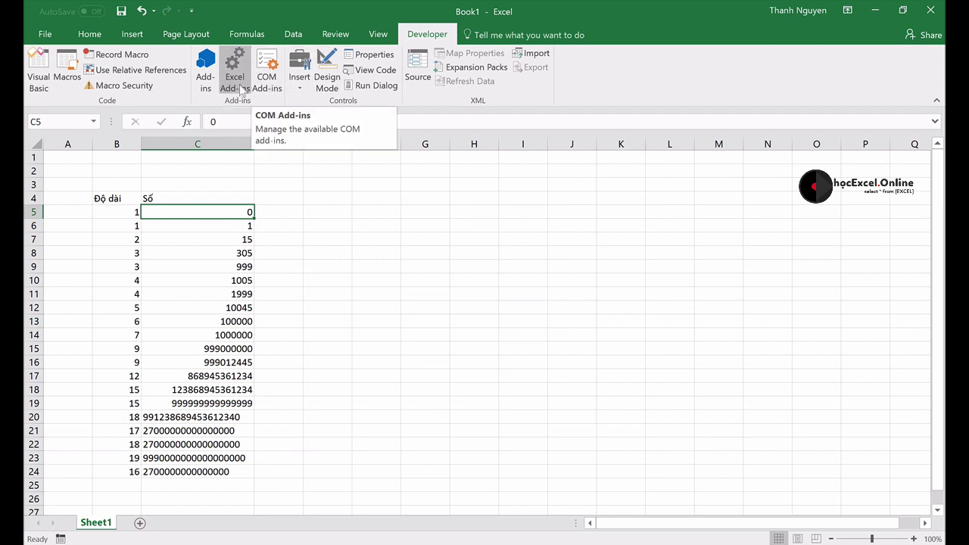
# Open the Excel Add-ins list and browse to the AddIns folder holding HEO2NUM.xlam.
pyautogui.click(239, 84)
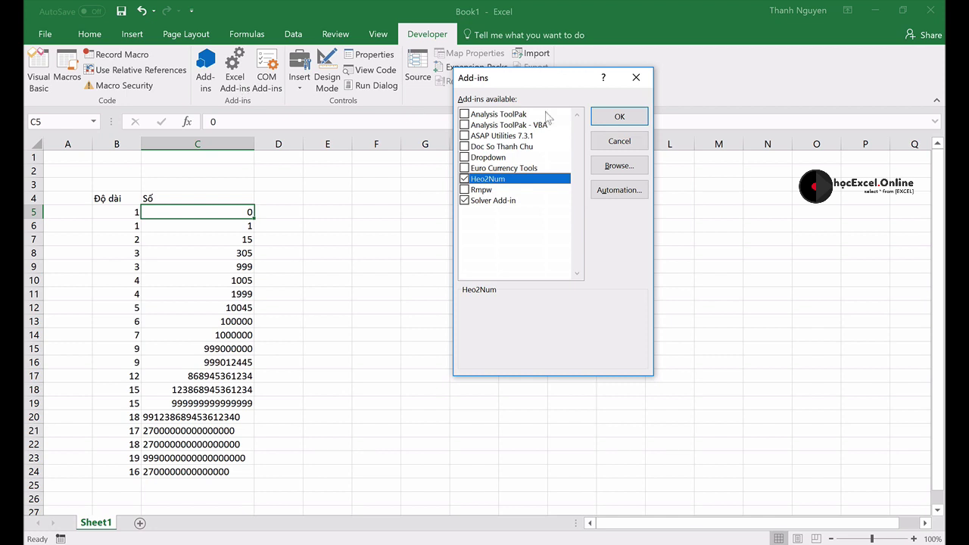
pyautogui.moveTo(561, 84); pyautogui.dragTo(443, 154)
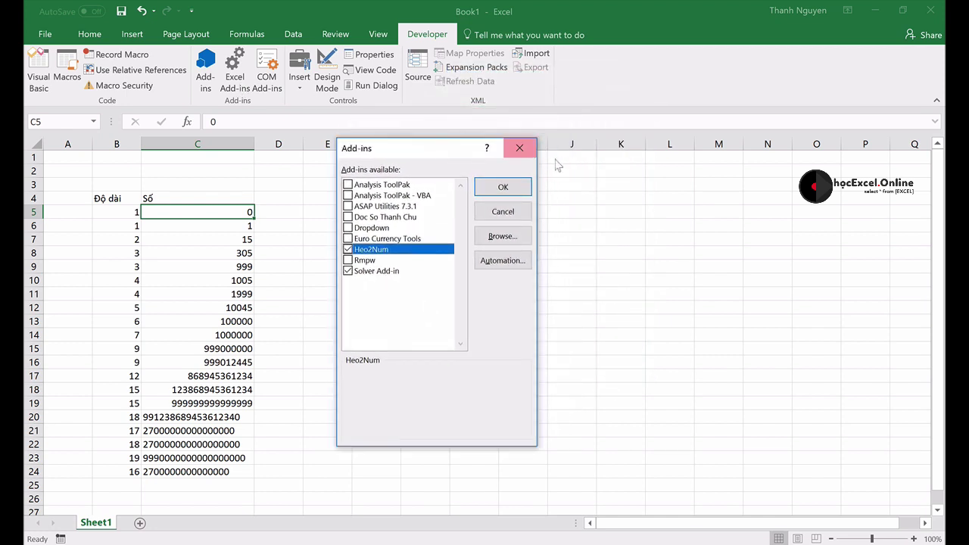
pyautogui.click(503, 239)
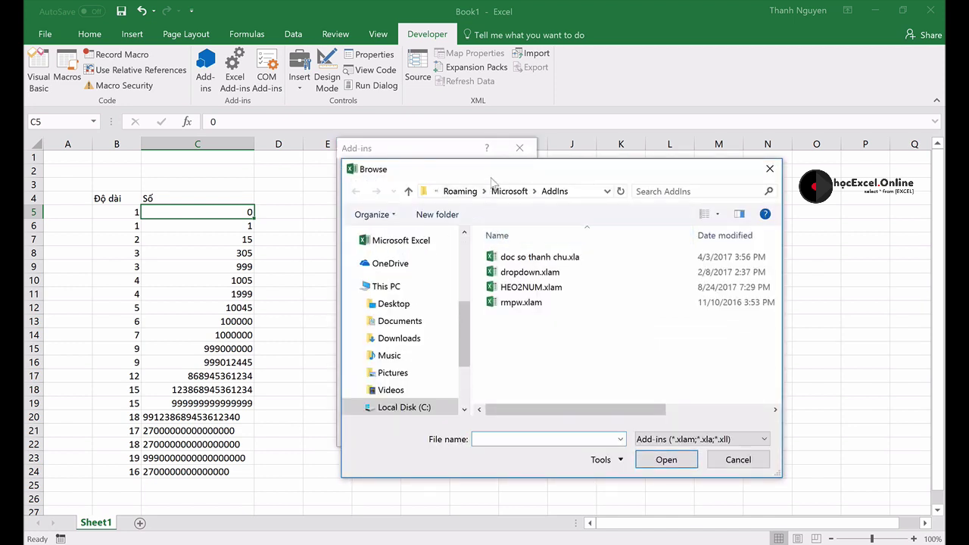
# Pick HEO2NUM.xlam in the Browse window and confirm it.
pyautogui.moveTo(494, 179); pyautogui.dragTo(391, 187)
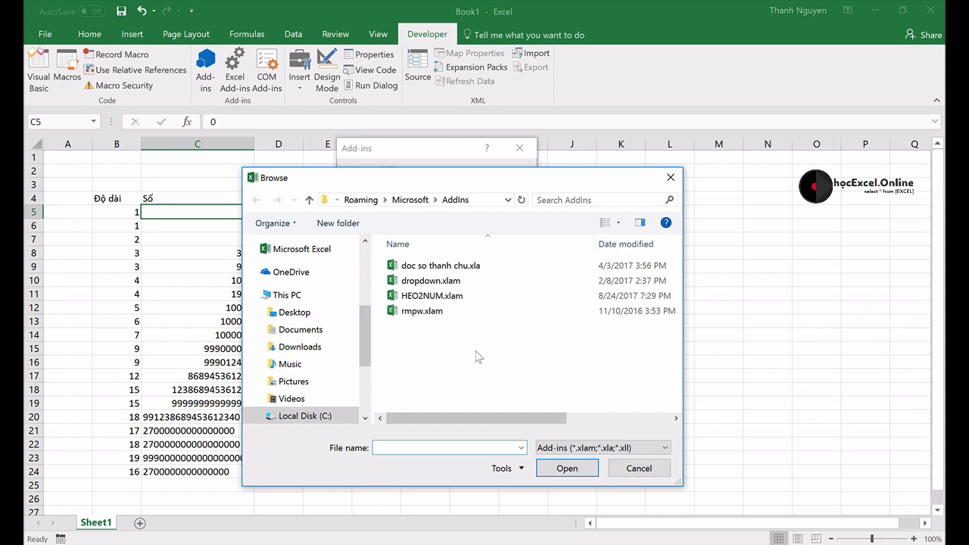
pyautogui.click(450, 300)
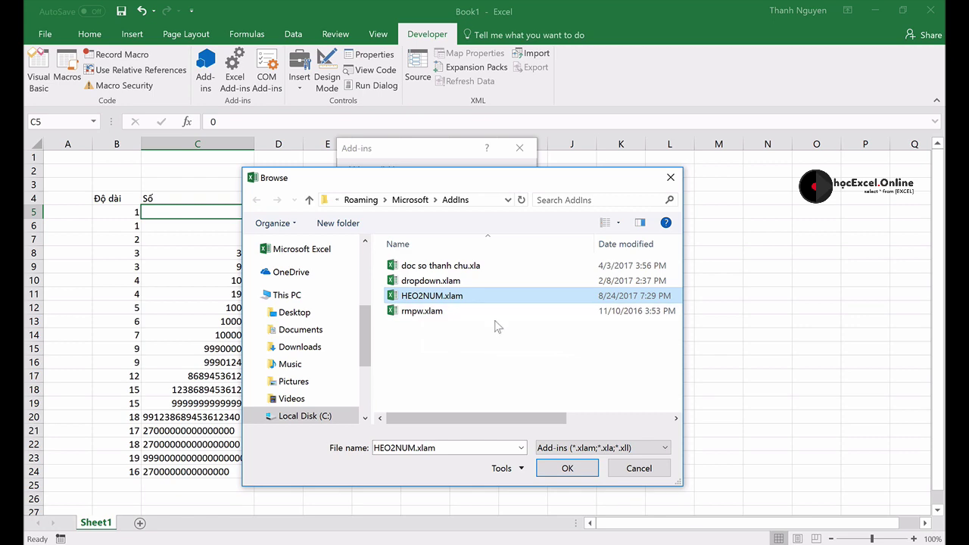
pyautogui.click(584, 469)
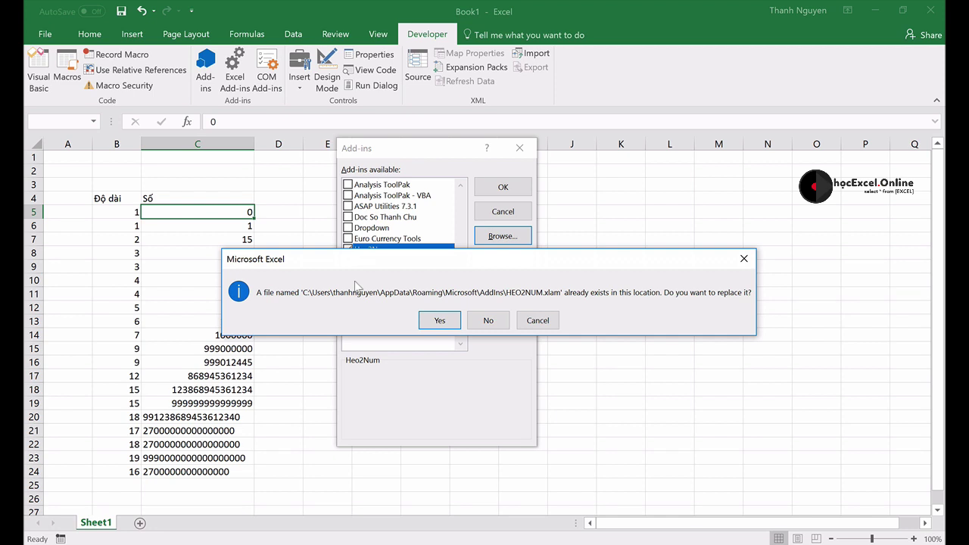
# Decline replacing HEO2NUM.xlam and close the Add-ins list with Heo2Num ticked.
pyautogui.click(536, 320)
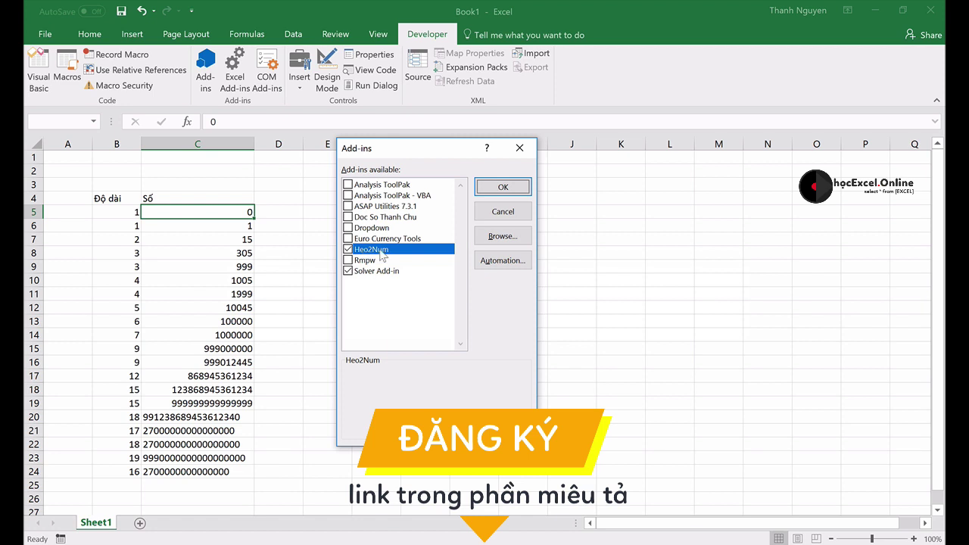
pyautogui.click(515, 188)
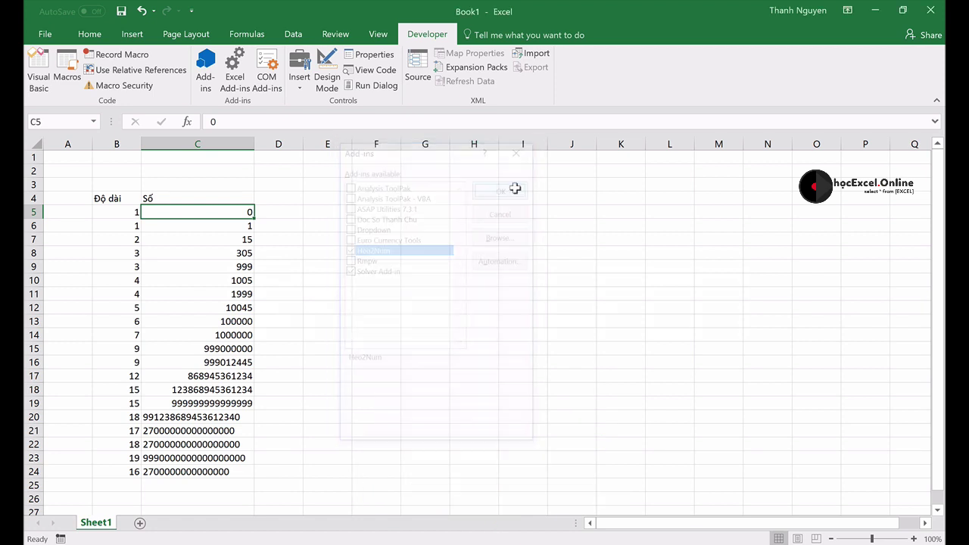
# Widen column D and enter =toNum(C5) in D5, which displays 'không'.
pyautogui.click(287, 211)
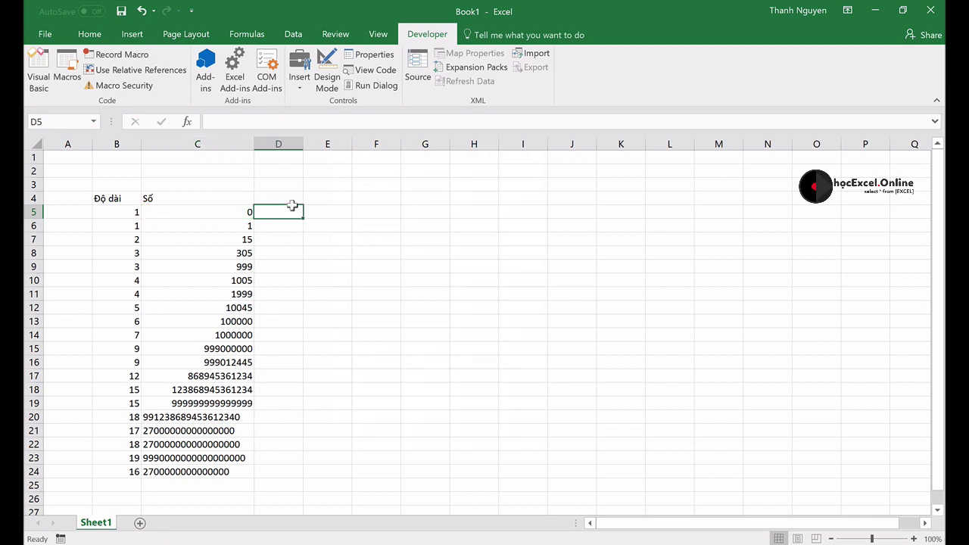
pyautogui.moveTo(303, 144); pyautogui.dragTo(438, 148)
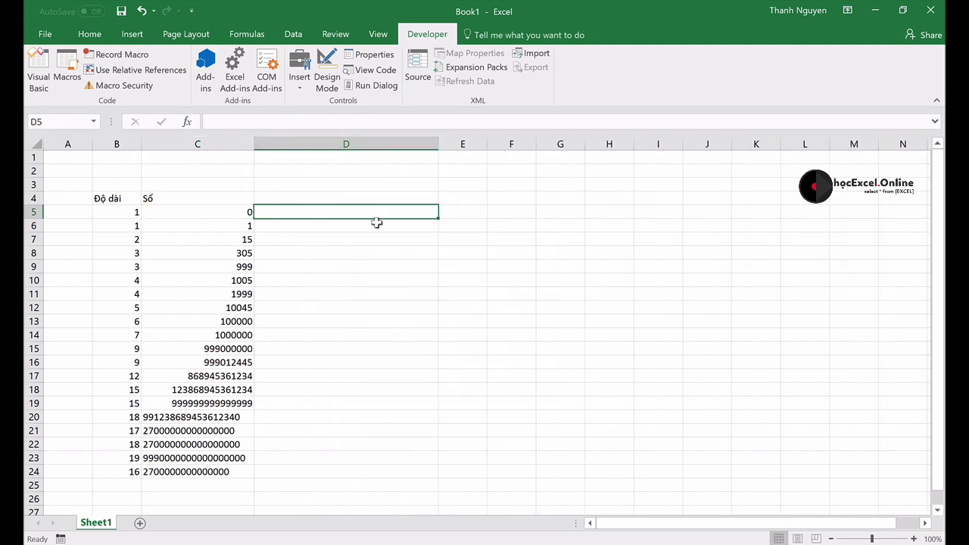
pyautogui.press('F2')
pyautogui.write('=')
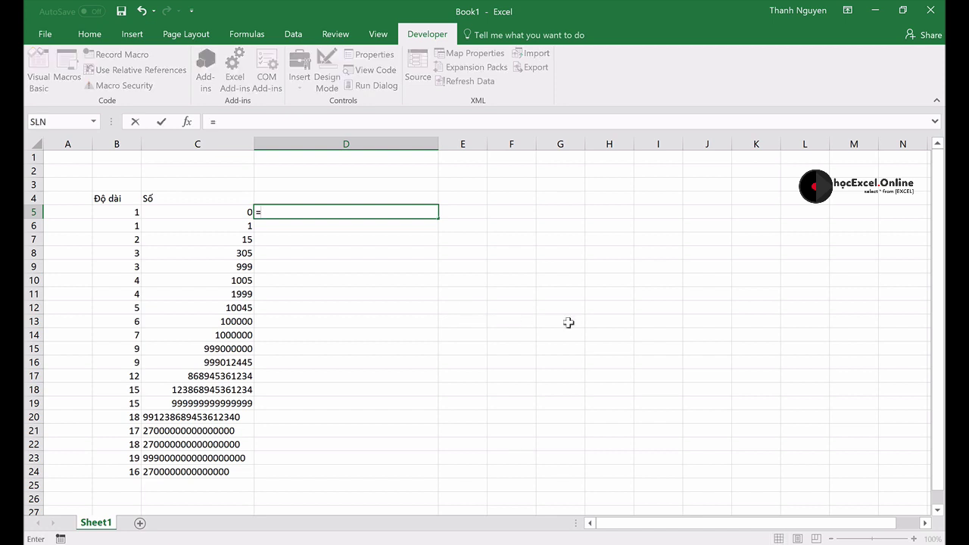
pyautogui.write('toN')
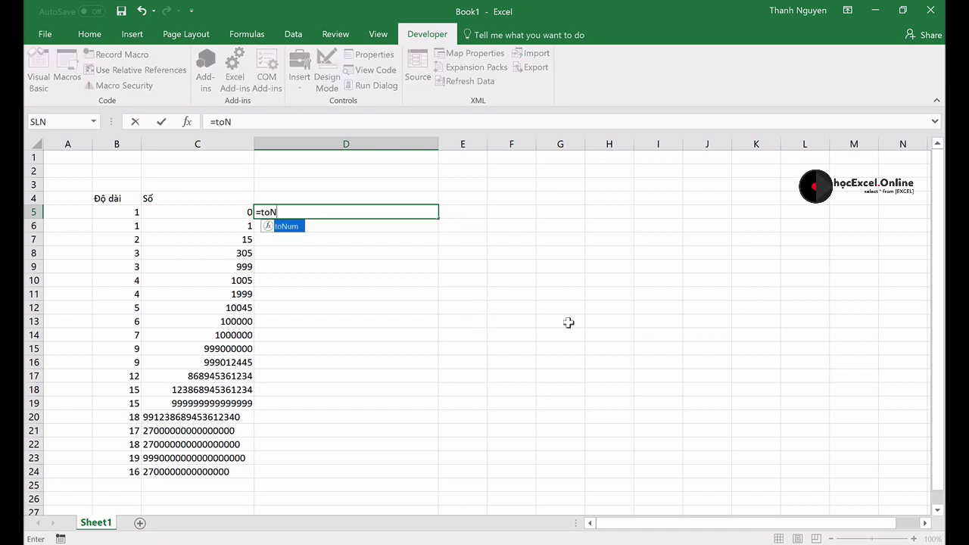
pyautogui.write('um(')
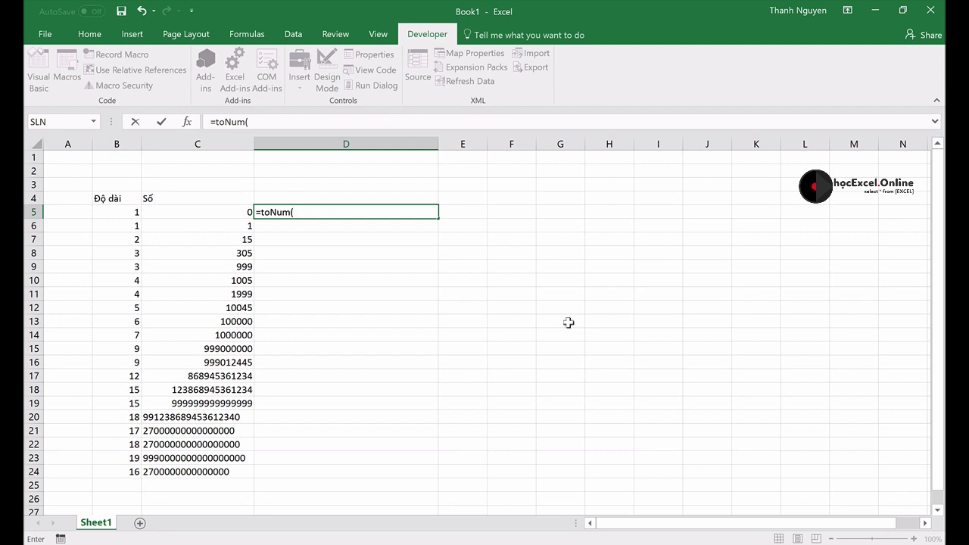
pyautogui.click(224, 209)
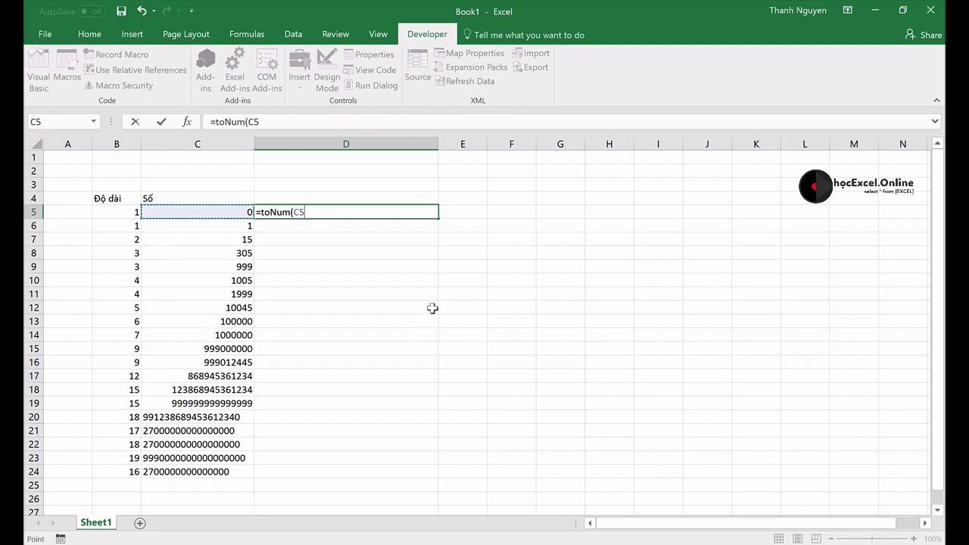
pyautogui.write('(')
pyautogui.press('BackSpace')
pyautogui.write(')')
pyautogui.press('Return')
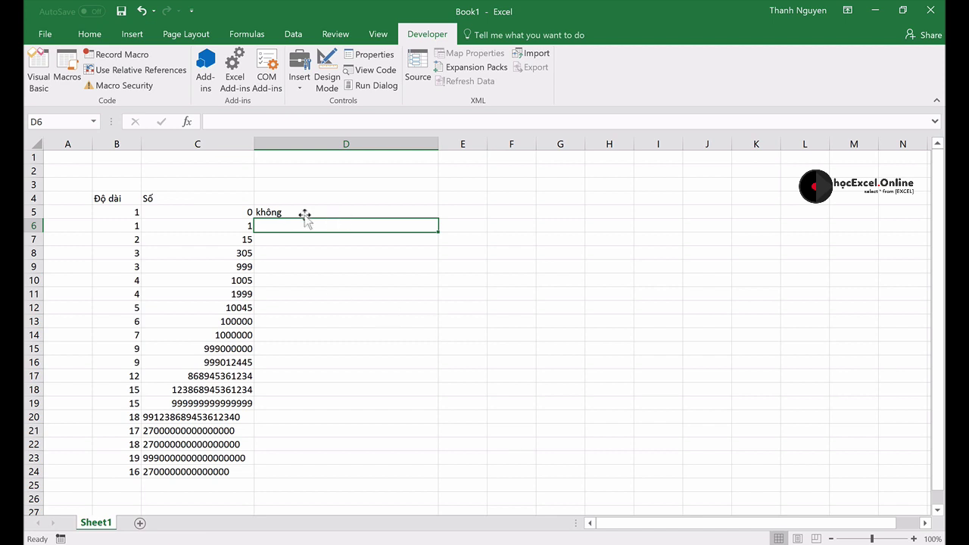
pyautogui.click(300, 213)
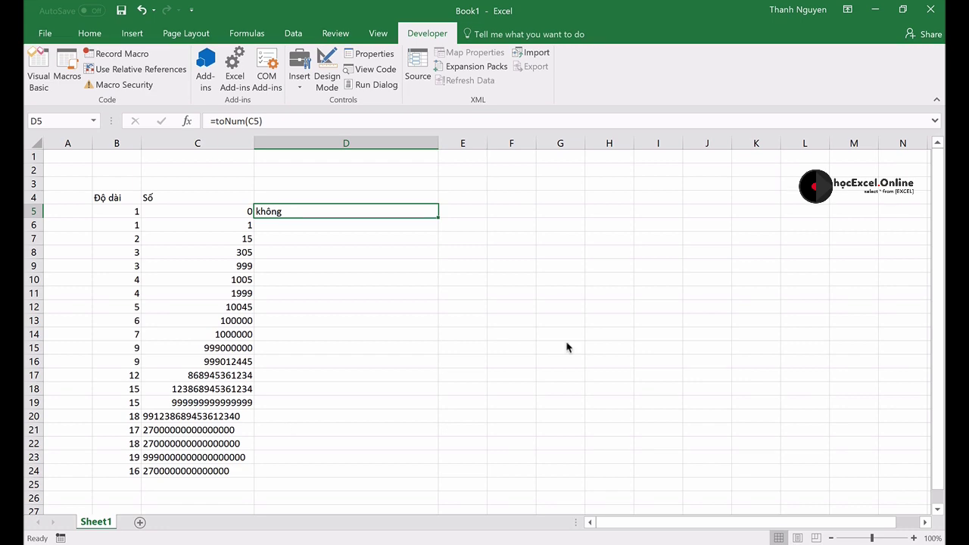
pyautogui.hotkey('ctrl', 'Left')
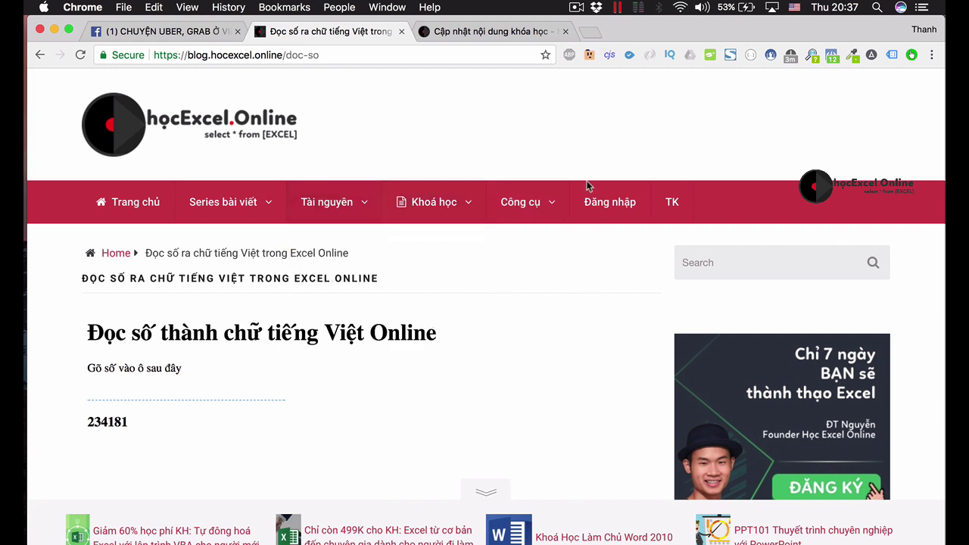
pyautogui.moveTo(556, 202)
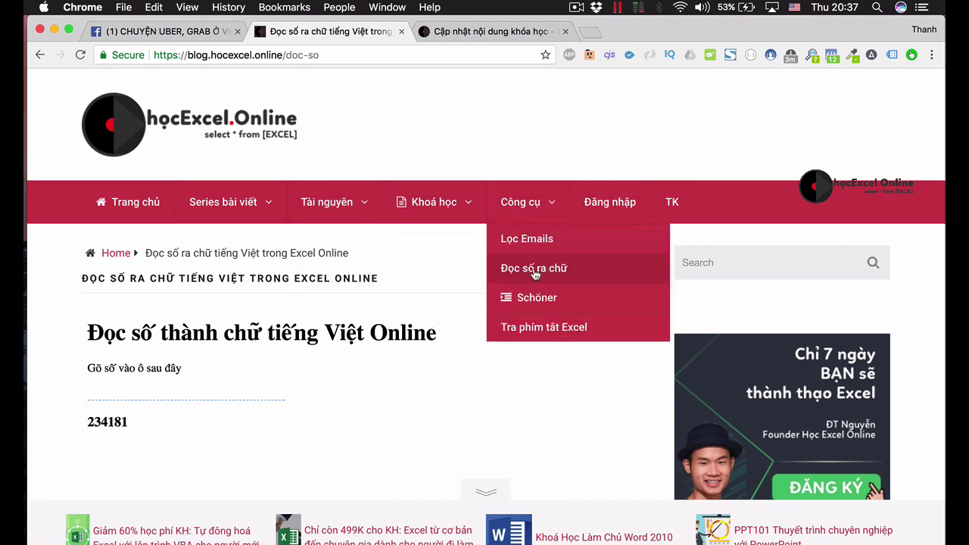
pyautogui.click(185, 391)
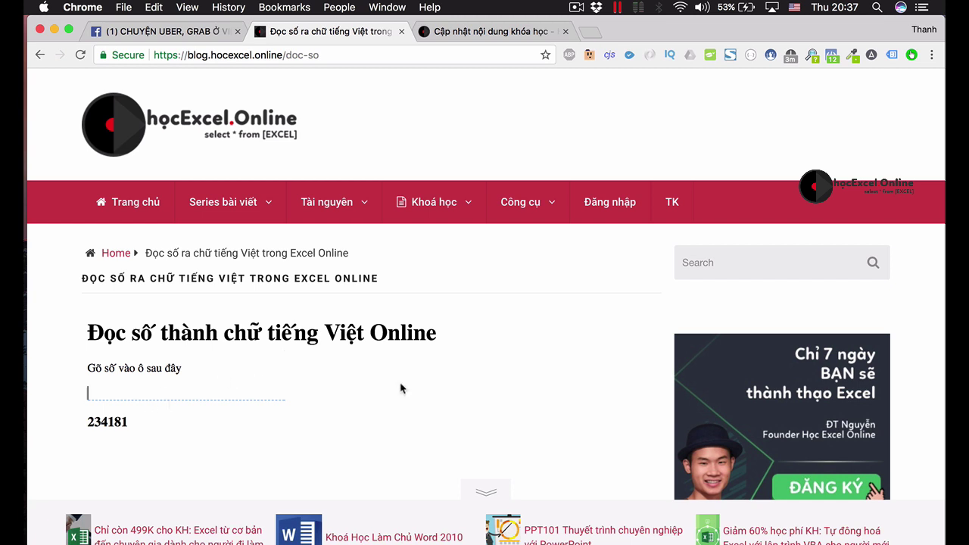
pyautogui.write('27000000')
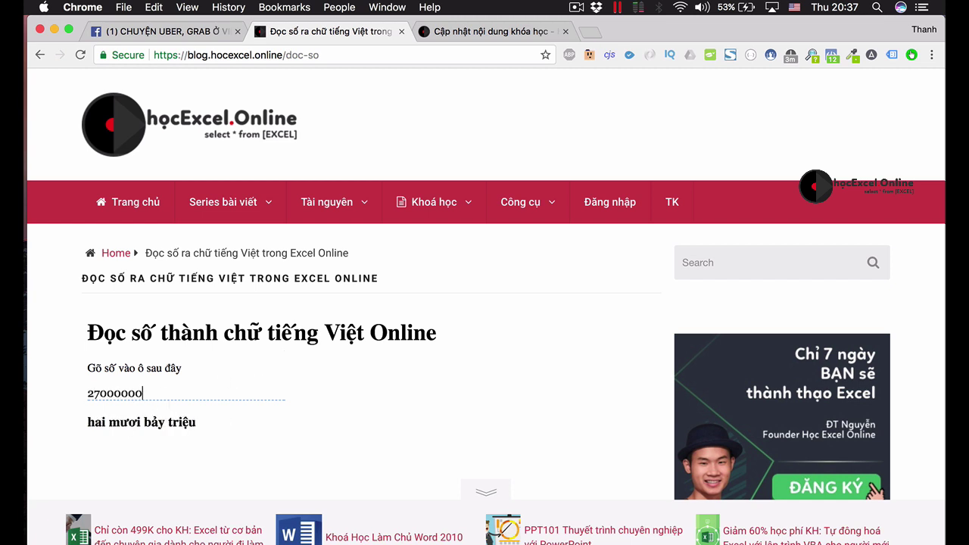
pyautogui.write('0')
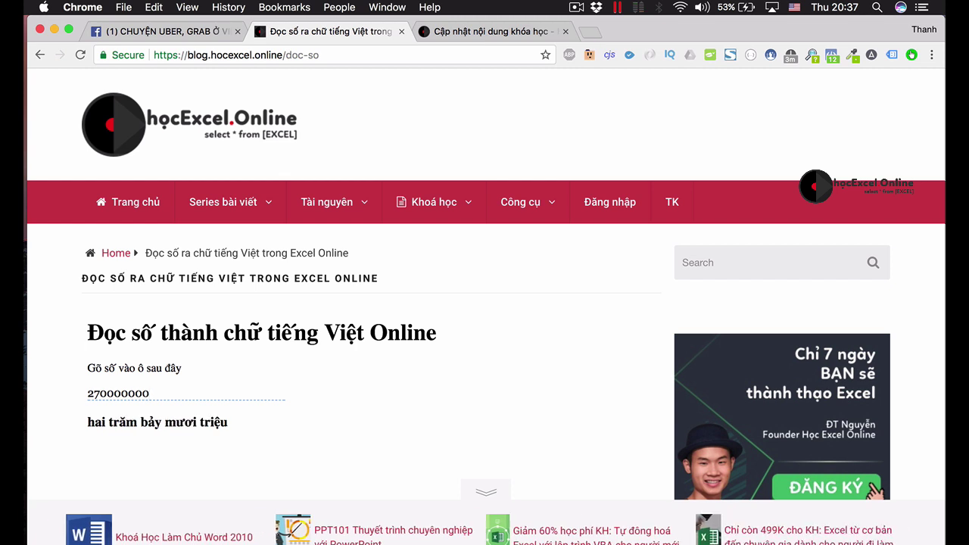
pyautogui.write('000')
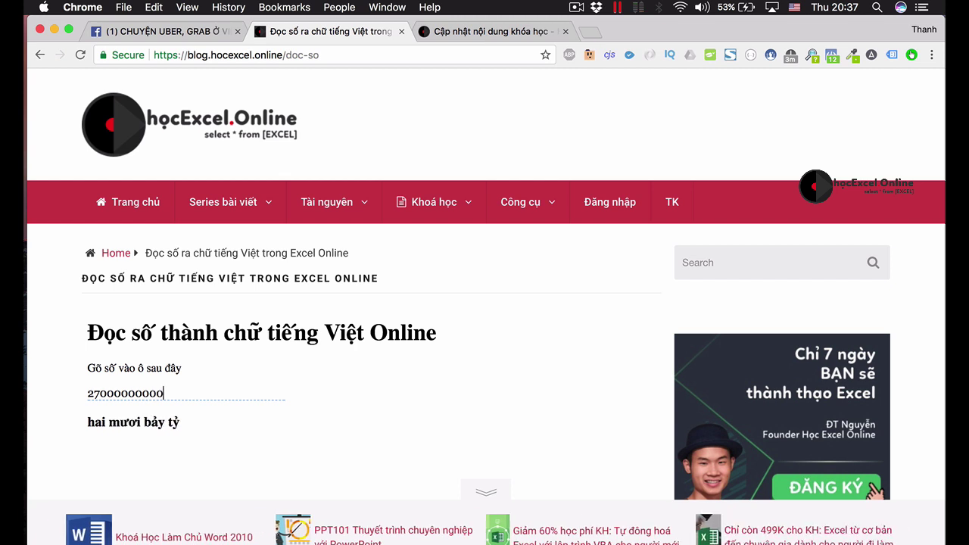
pyautogui.write('0000')
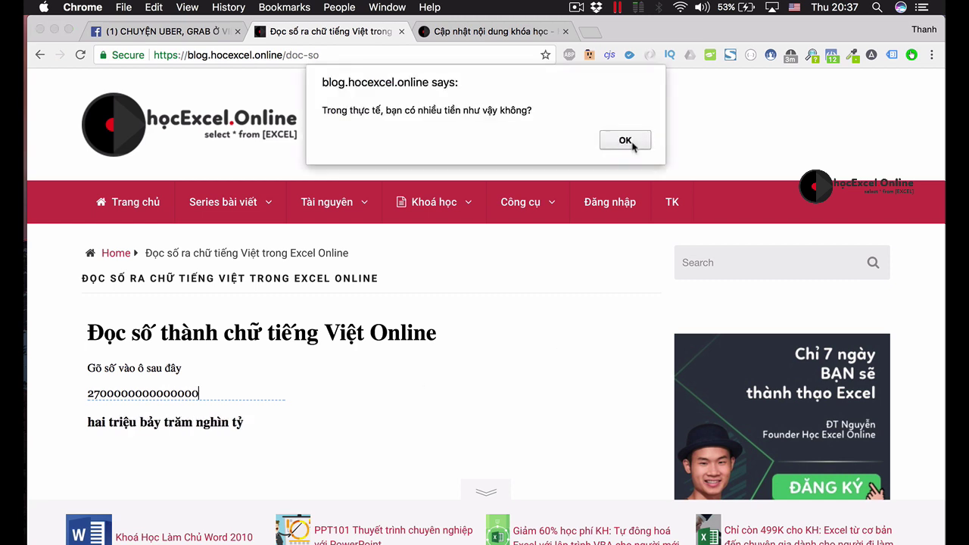
# Dismiss the site's warnings, remove the extra zeros, and select the whole number.
pyautogui.click(625, 141)
pyautogui.write('0')
pyautogui.press('BackSpace')
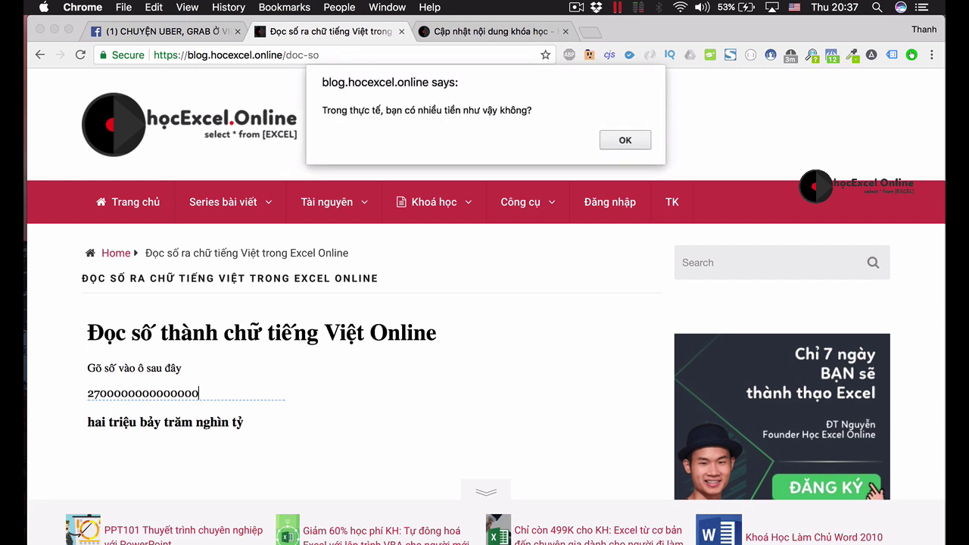
pyautogui.click(625, 141)
pyautogui.write('0')
pyautogui.press('BackSpace')
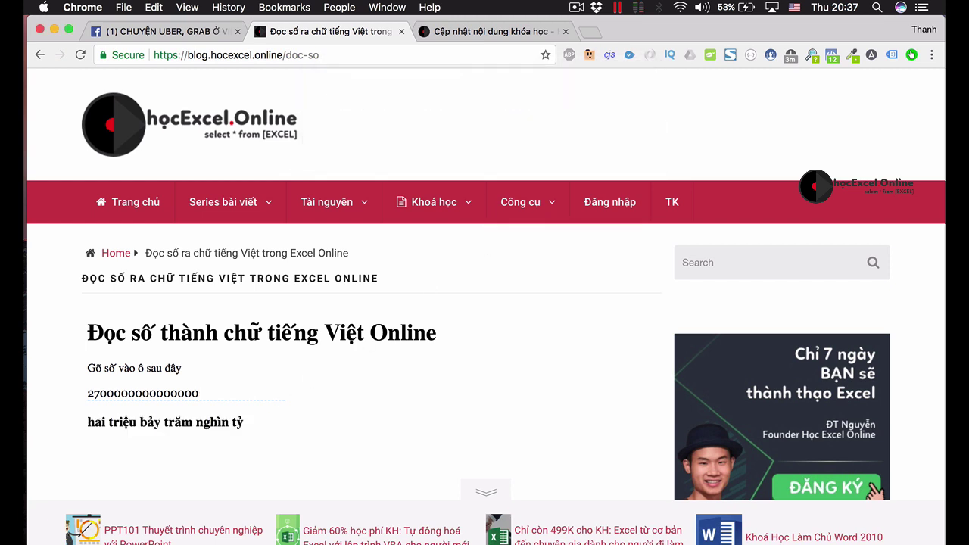
pyautogui.moveTo(213, 385); pyautogui.dragTo(68, 402)
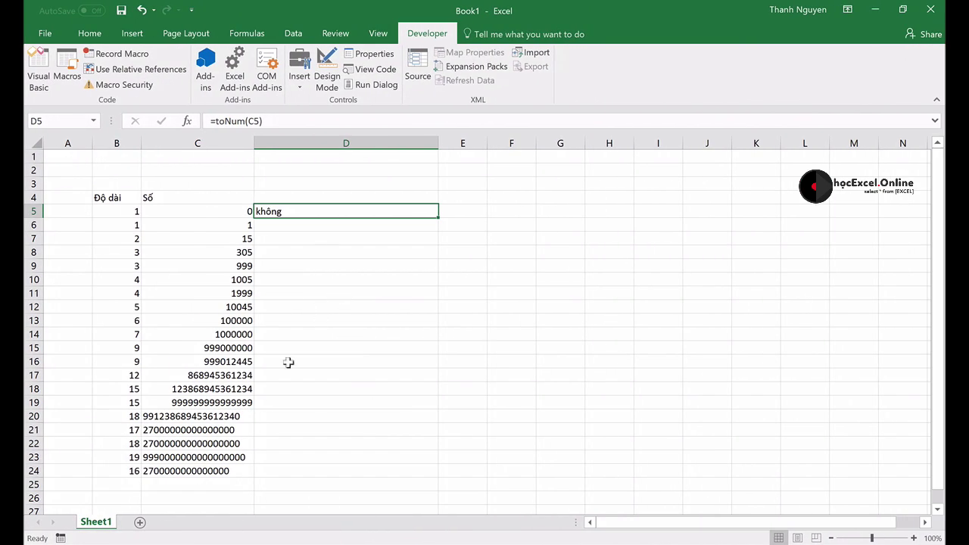
pyautogui.click(164, 472)
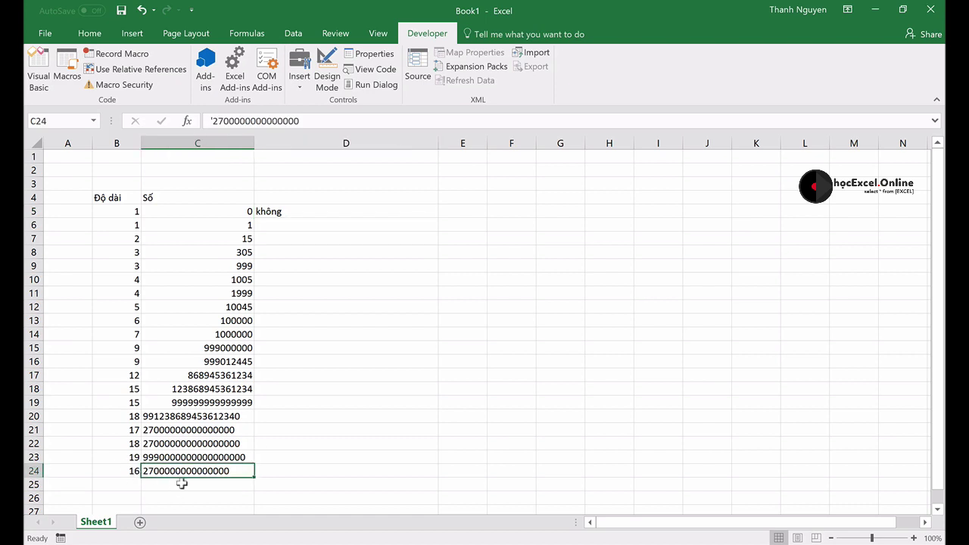
pyautogui.click(184, 484)
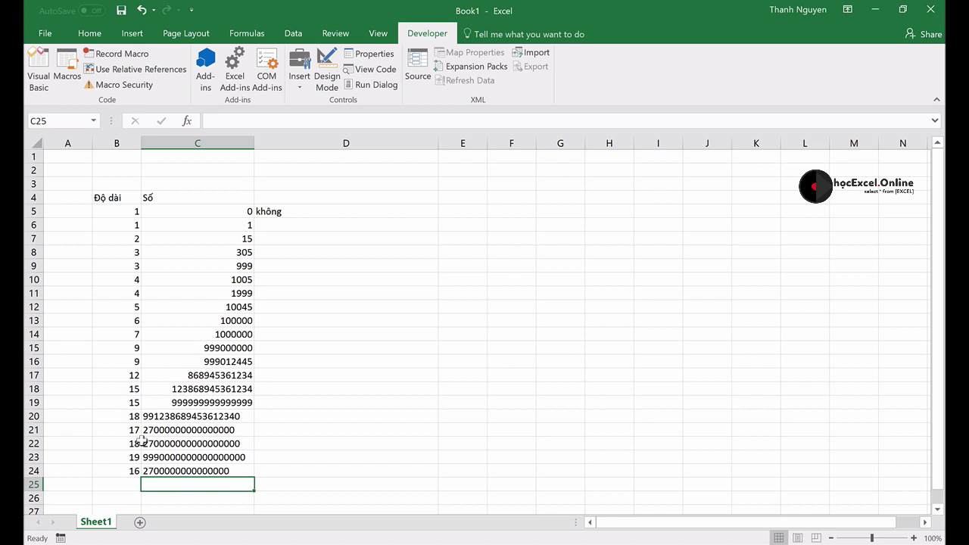
pyautogui.click(314, 215)
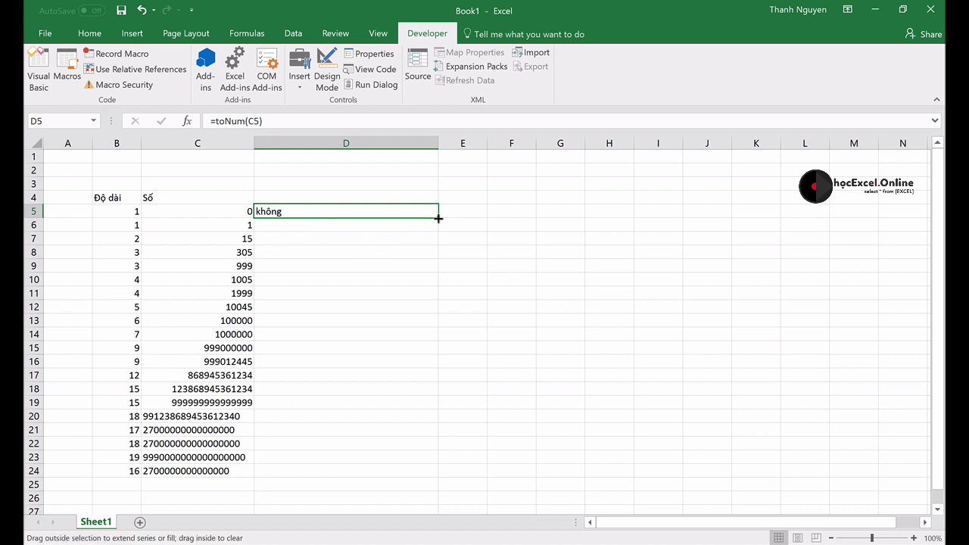
# Fill D5's formula down to D24 and inspect D23's !!N.A!! for the 19-digit number.
pyautogui.moveTo(440, 218); pyautogui.dragTo(440, 475)
pyautogui.click(351, 459)
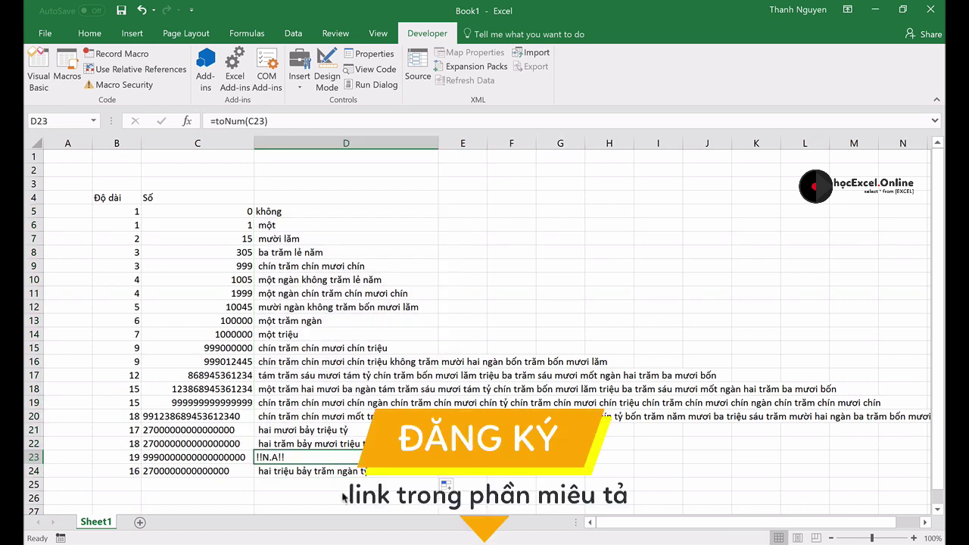
pyautogui.click(203, 459)
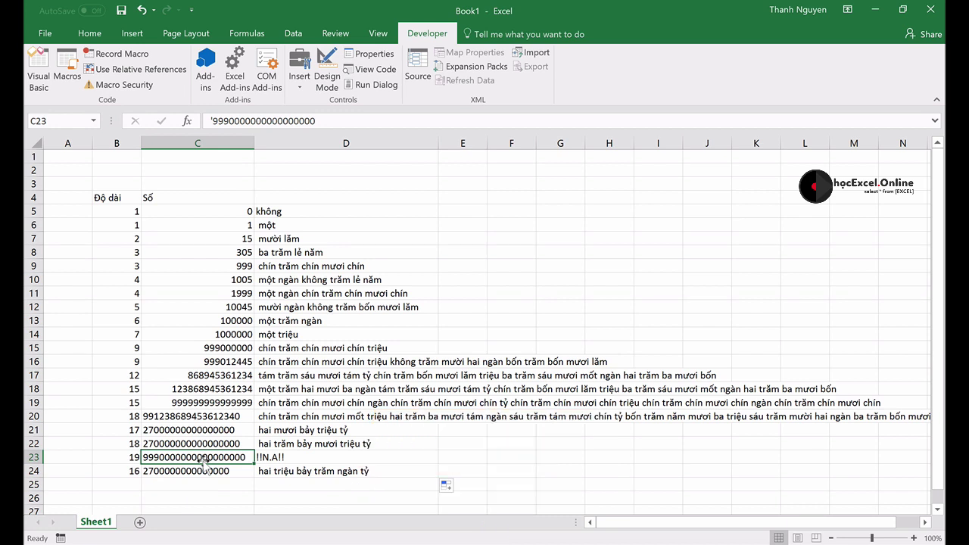
pyautogui.click(300, 458)
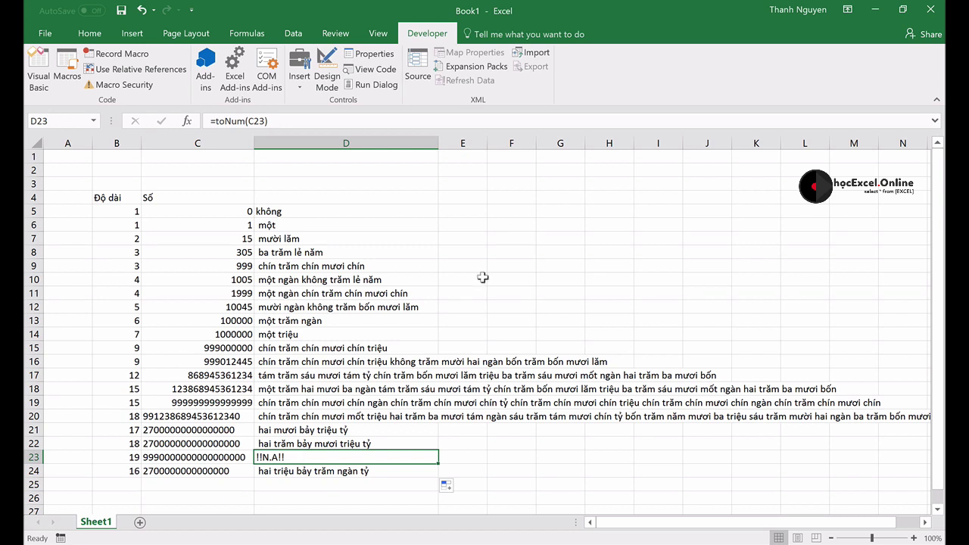
pyautogui.click(315, 211)
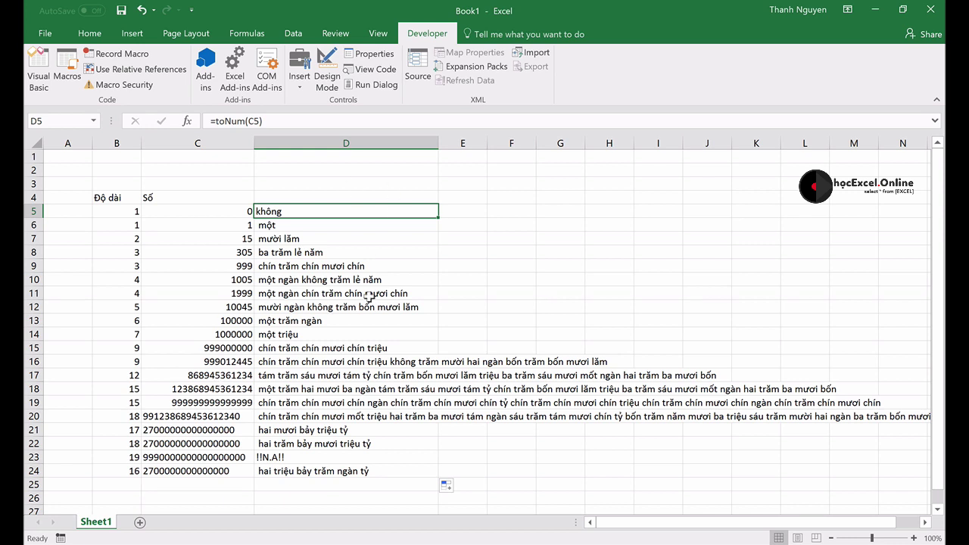
# Rewrite D5 as =toNum(C5,TRUE) so it reads 'không đồng'.
pyautogui.click(262, 121)
pyautogui.press('BackSpace')
pyautogui.write(',')
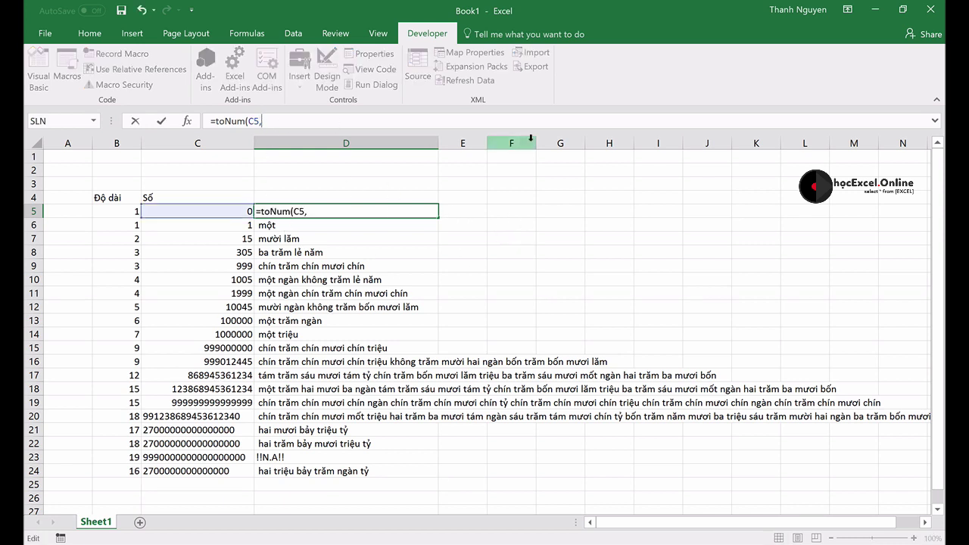
pyautogui.write('TRU')
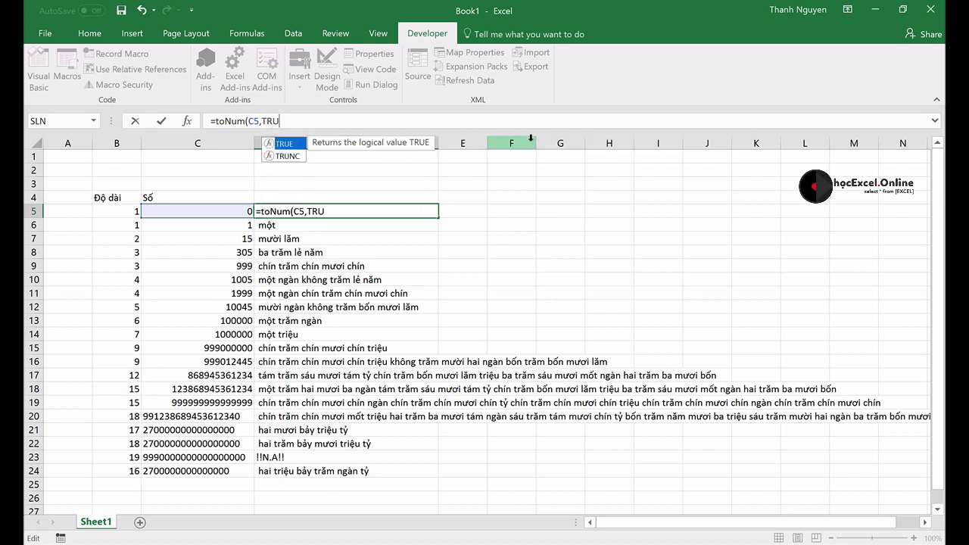
pyautogui.write('E)')
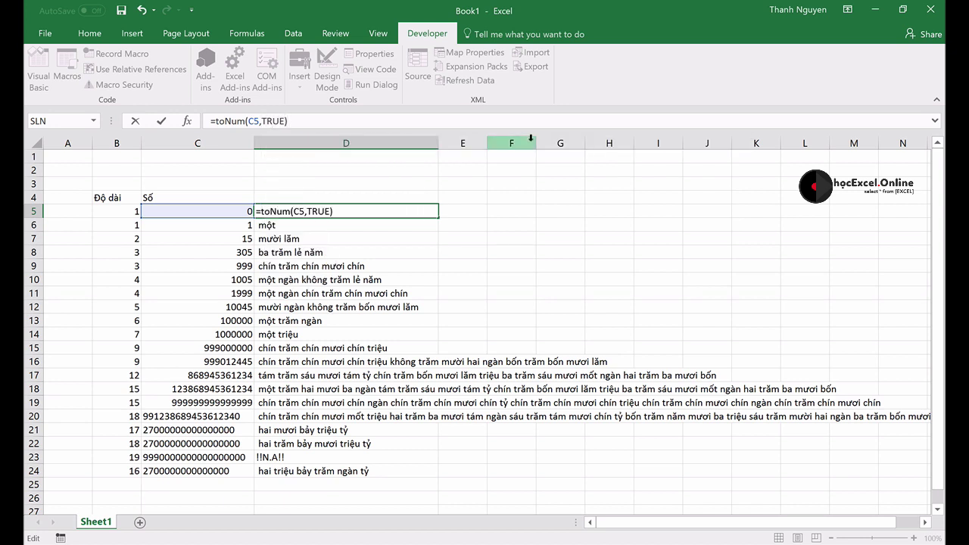
pyautogui.press('Return')
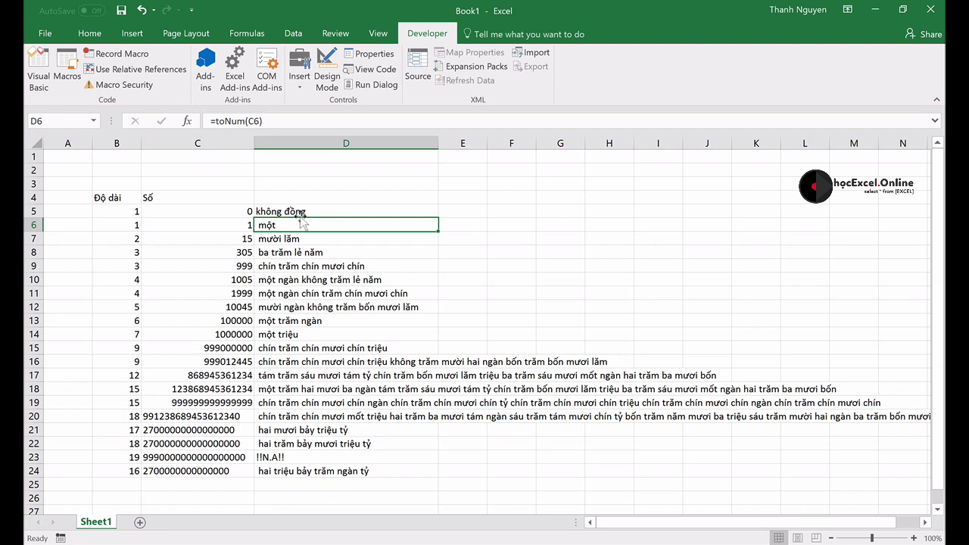
# Fill =toNum(C5,TRUE) from D5 down to D24 and spot-check D7, D8, D21 and D22.
pyautogui.click(373, 213)
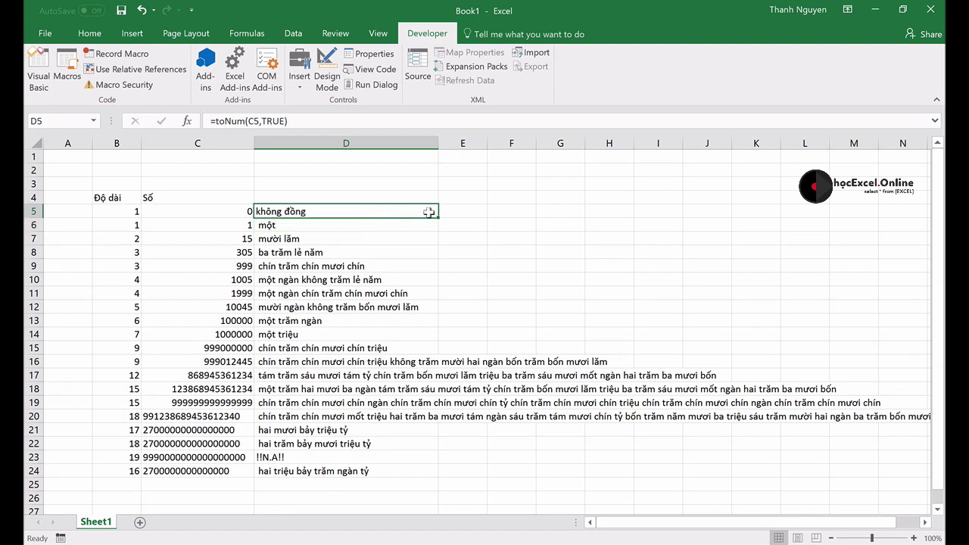
pyautogui.doubleClick(438, 217)
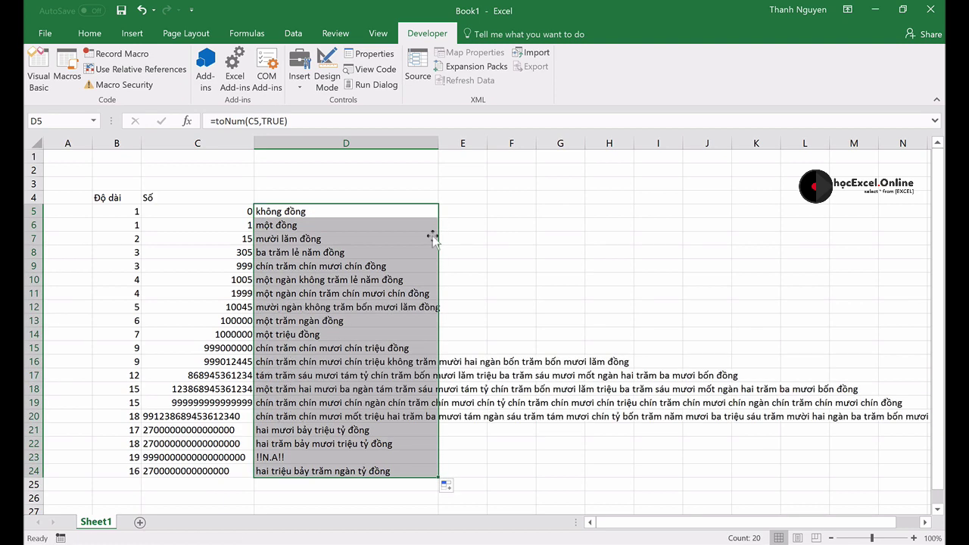
pyautogui.click(307, 241)
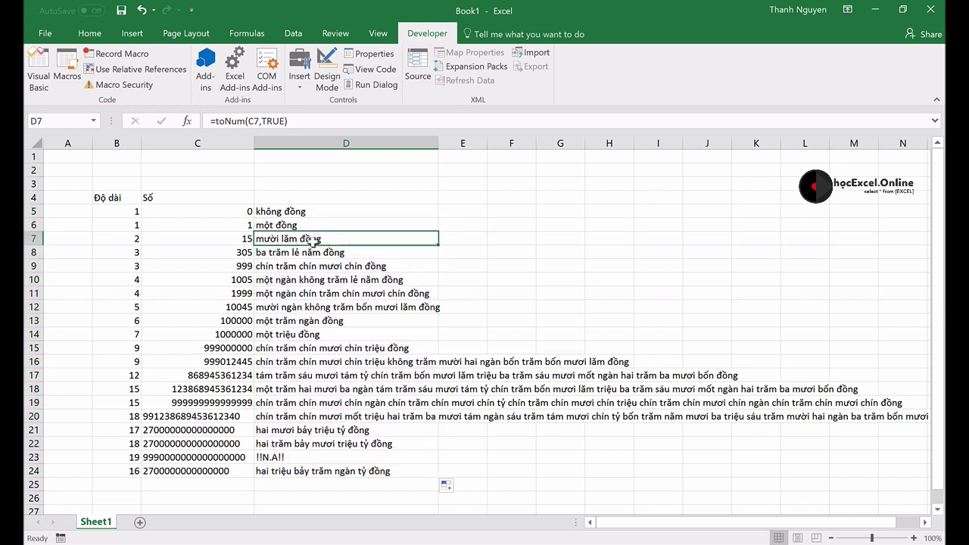
pyautogui.click(312, 252)
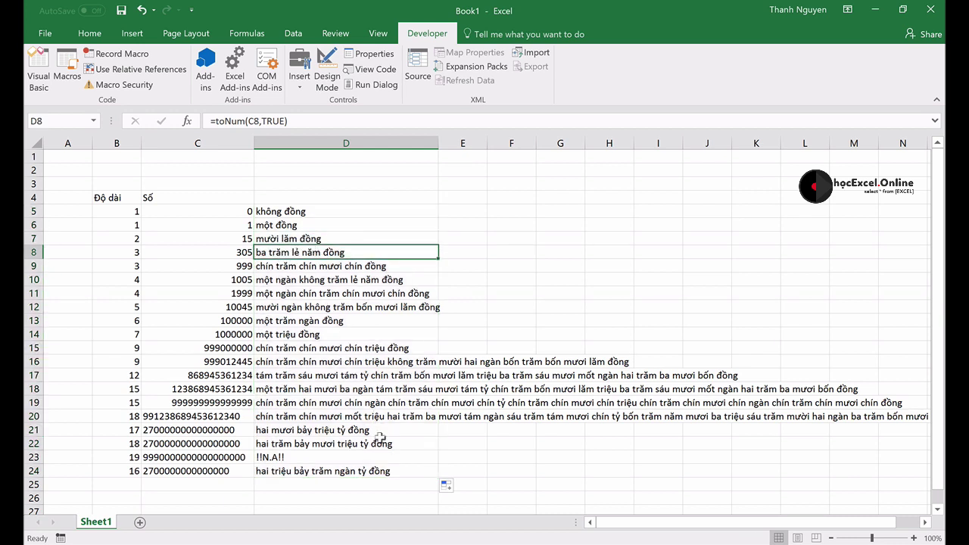
pyautogui.click(297, 433)
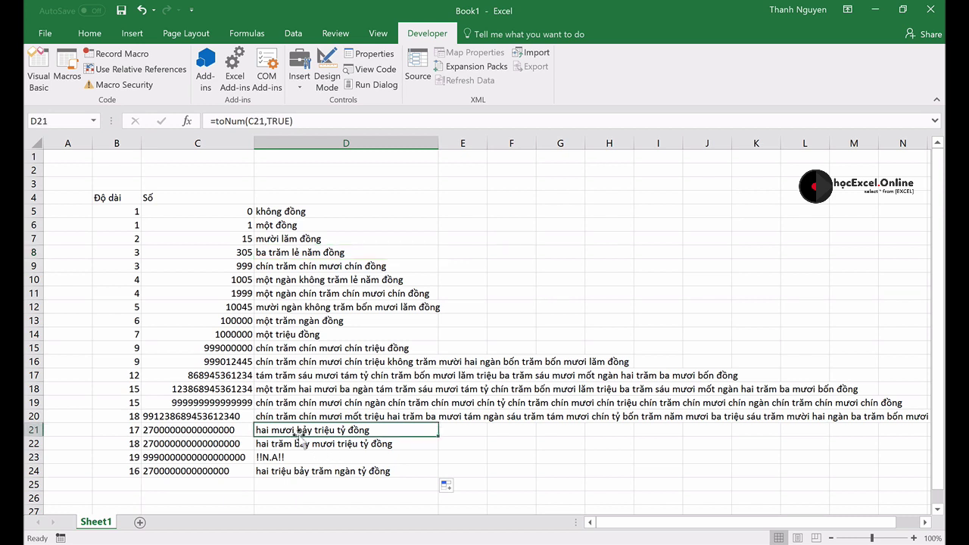
pyautogui.click(317, 446)
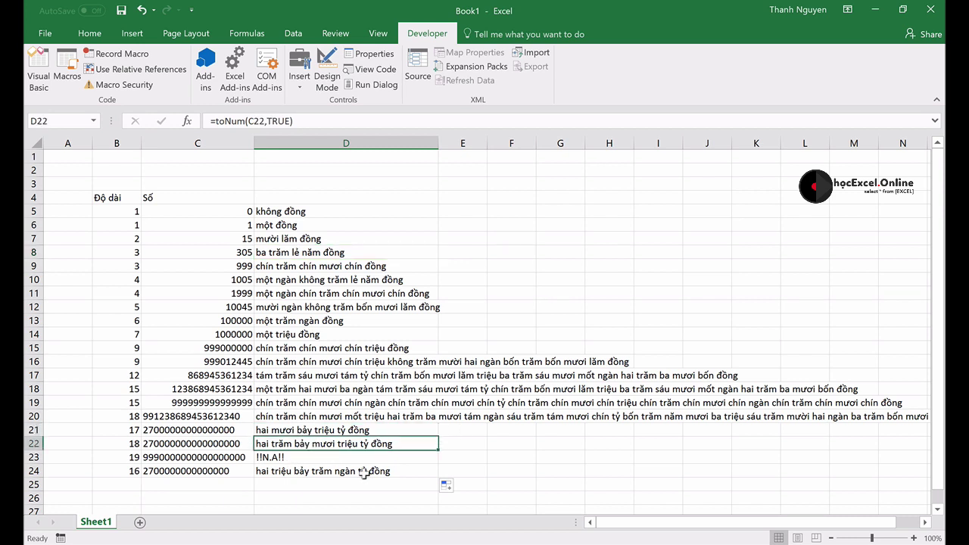
pyautogui.click(560, 447)
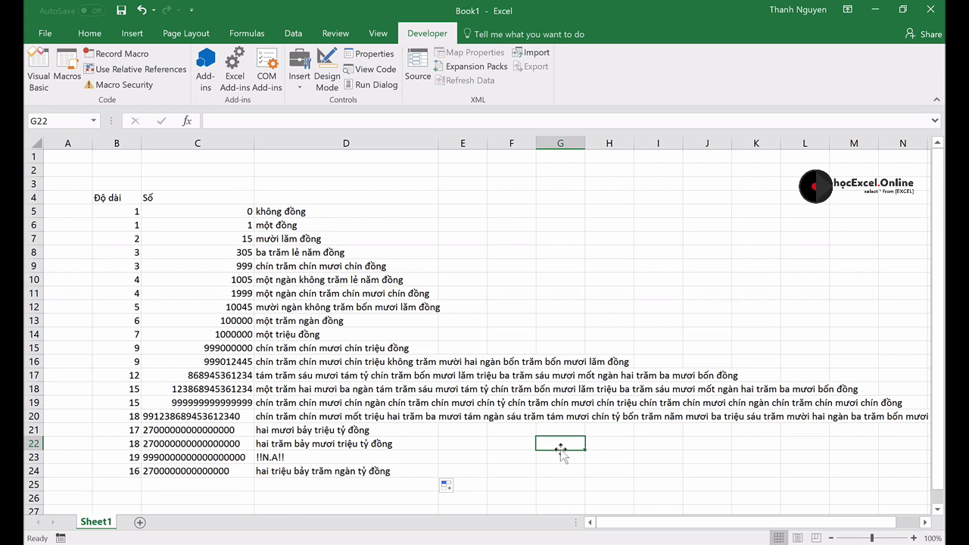